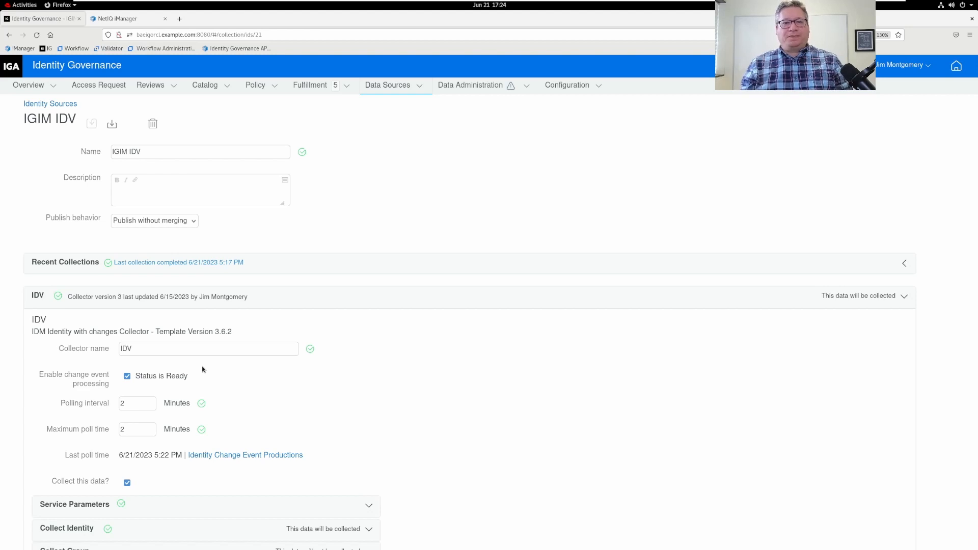
Go to Data Administration > Policies and Controls and expand Terminated Identity to show its Employee Status 'Terminated' rule with 2 detected items.
{"action": "left_click", "coordinate": [420, 87]}
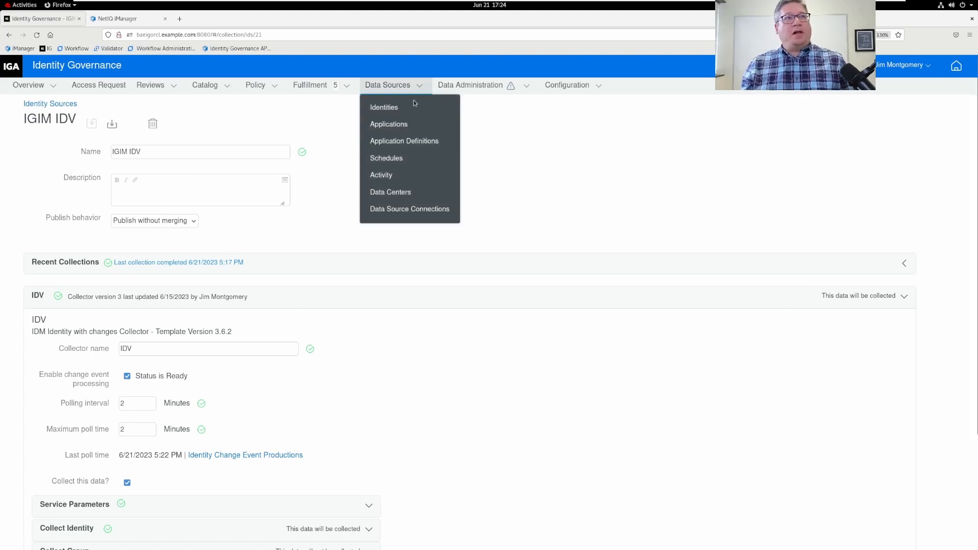
{"action": "left_click", "coordinate": [471, 86]}
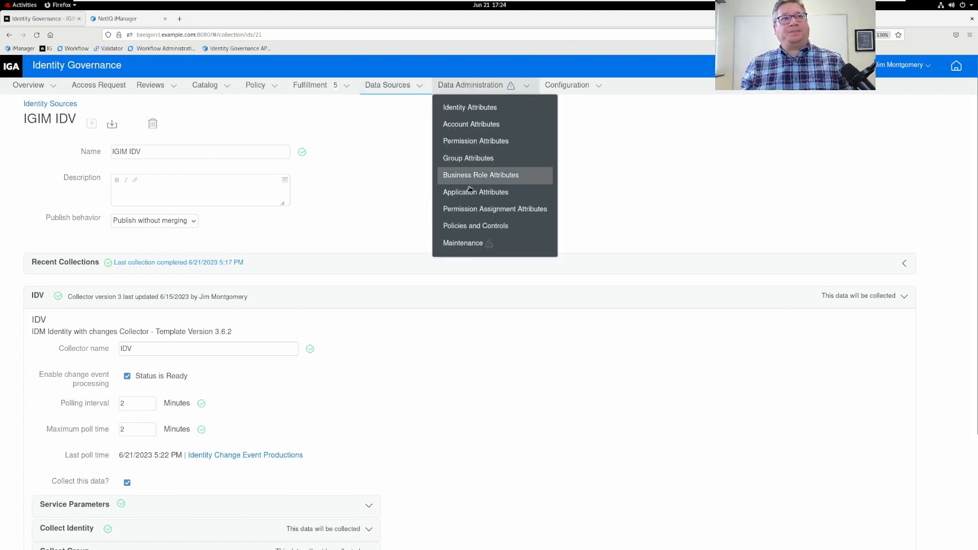
{"action": "left_click", "coordinate": [468, 227]}
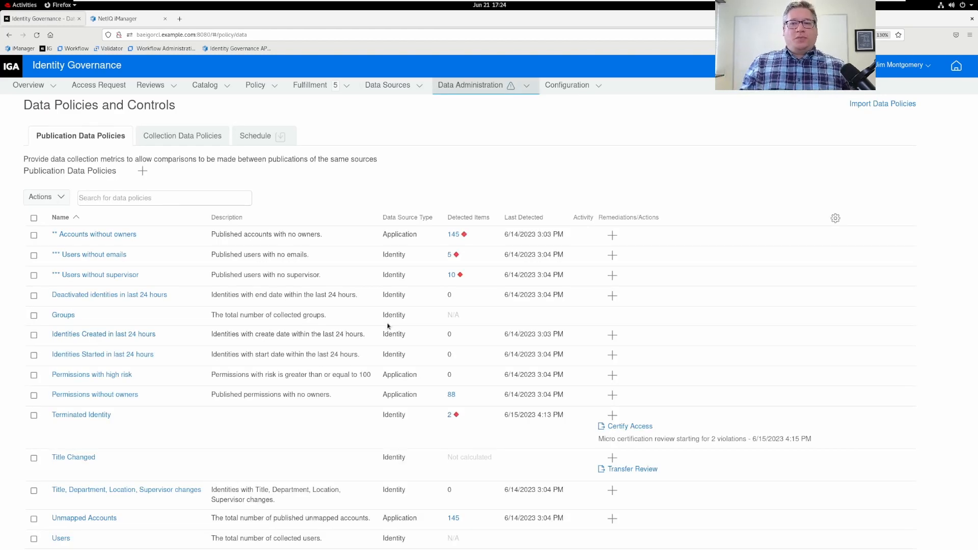
{"action": "left_click", "coordinate": [81, 416]}
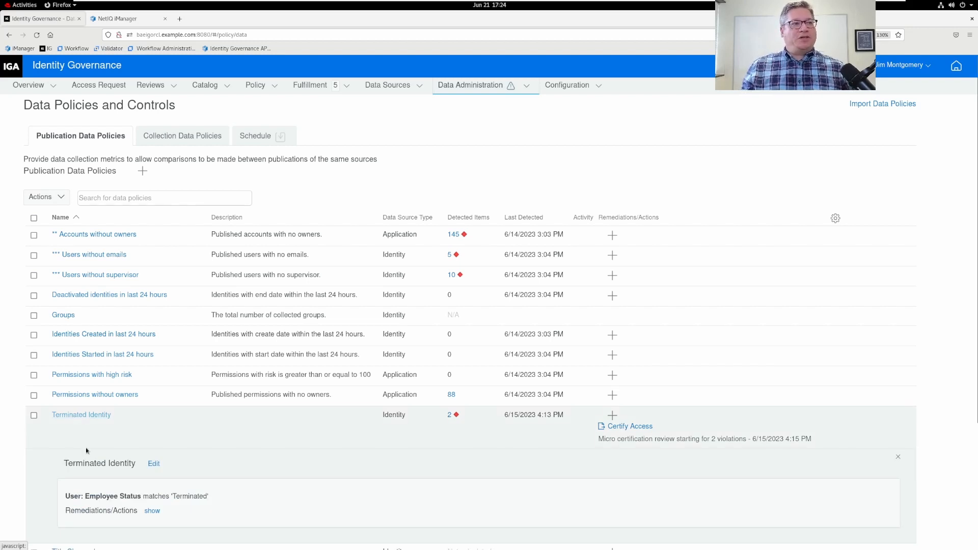
{"action": "scroll", "coordinate": [209, 471], "scroll_direction": "down", "scroll_amount": 2}
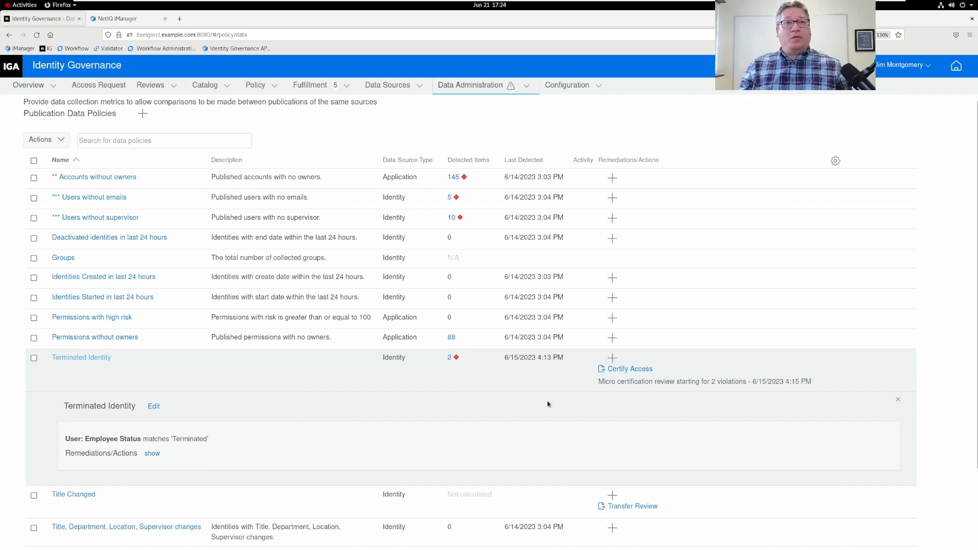
{"action": "left_click", "coordinate": [604, 381]}
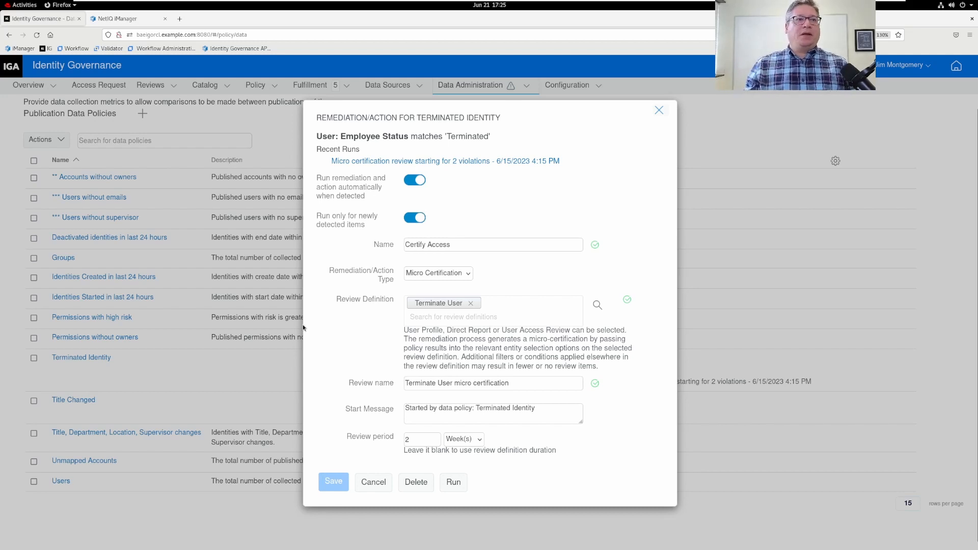
{"action": "left_click", "coordinate": [372, 483]}
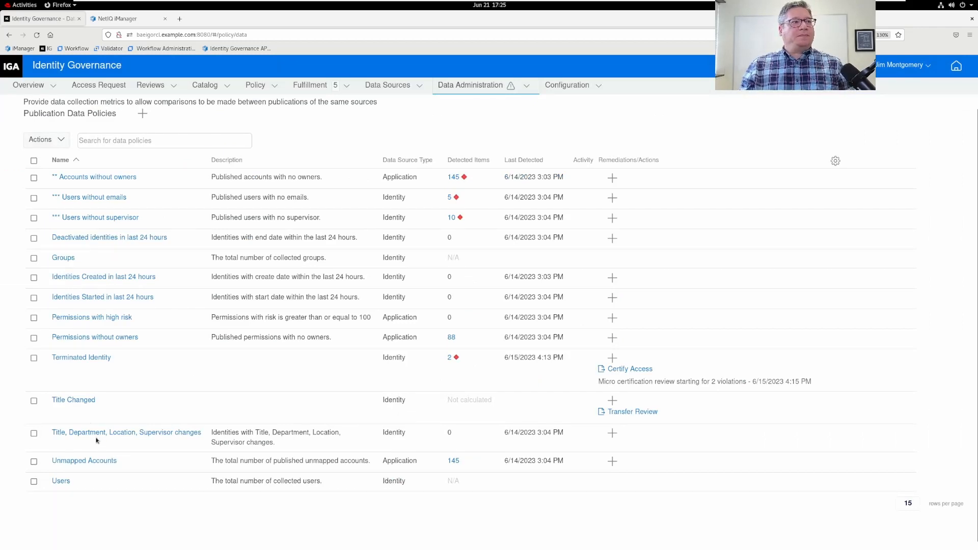
{"action": "left_click", "coordinate": [83, 403]}
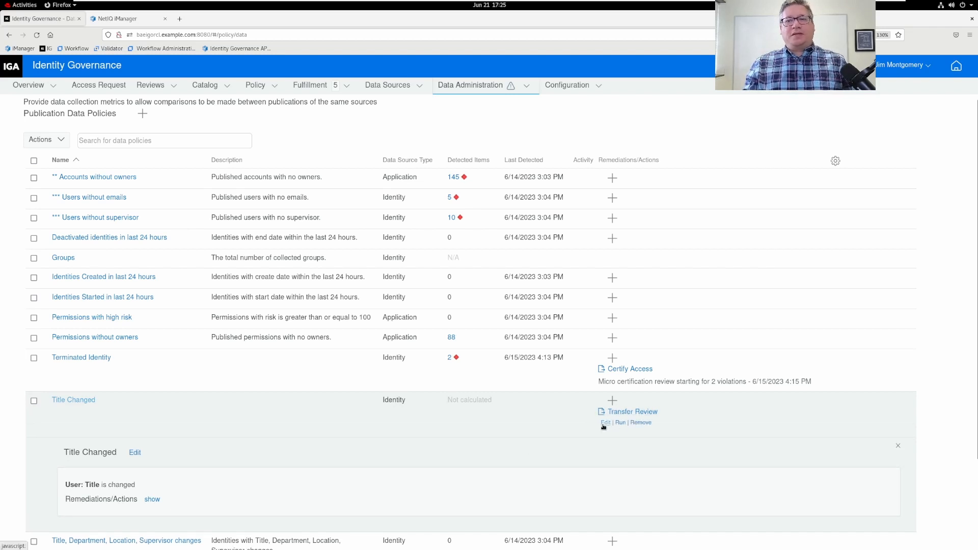
{"action": "left_click", "coordinate": [604, 423]}
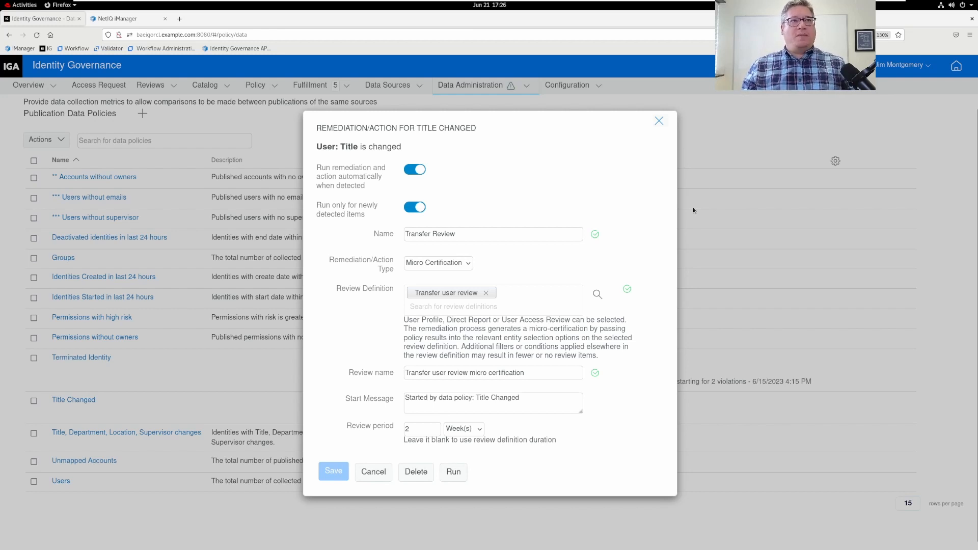
{"action": "left_click", "coordinate": [659, 120]}
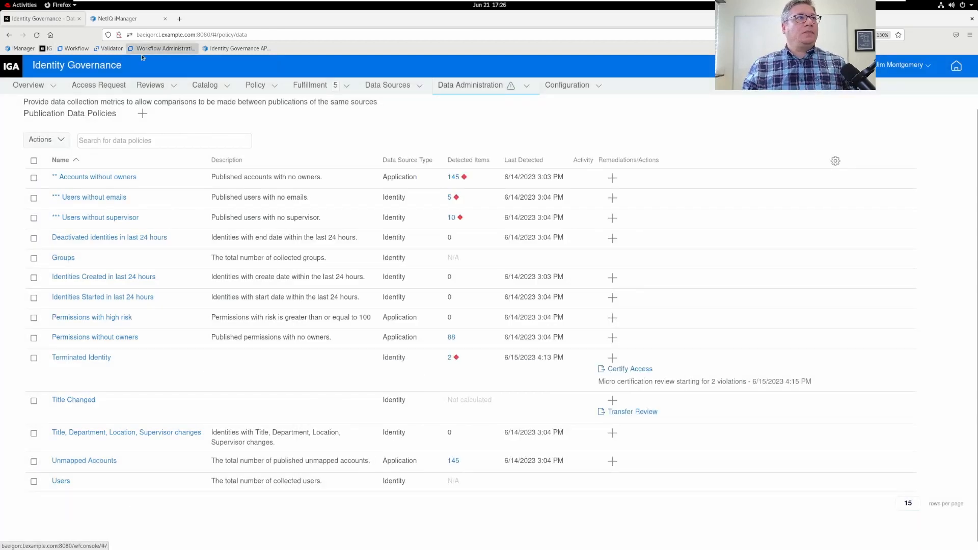
In iManager, search for the Product Development user and open its object editor.
{"action": "left_click", "coordinate": [117, 18]}
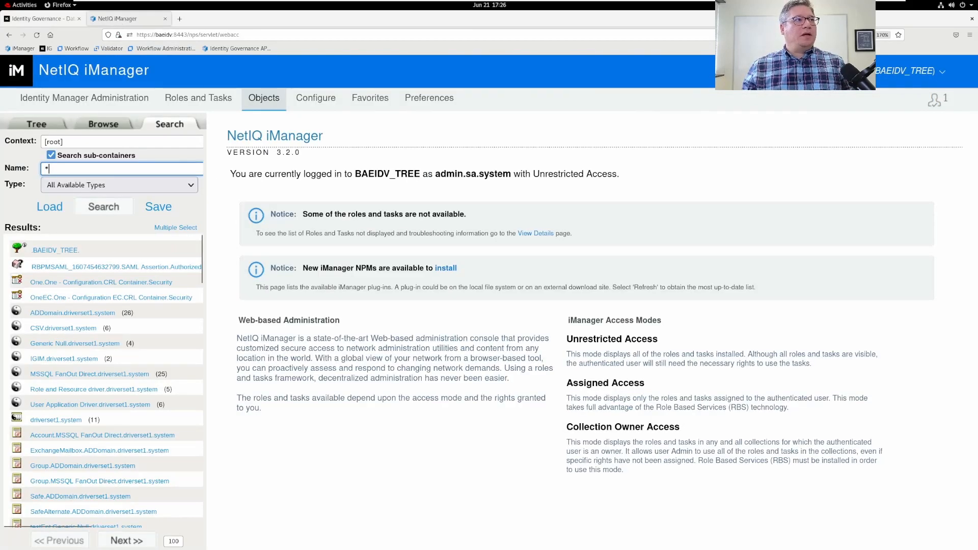
{"action": "left_click", "coordinate": [91, 168]}
{"action": "key", "text": "Home"}
{"action": "type", "text": "aggi"}
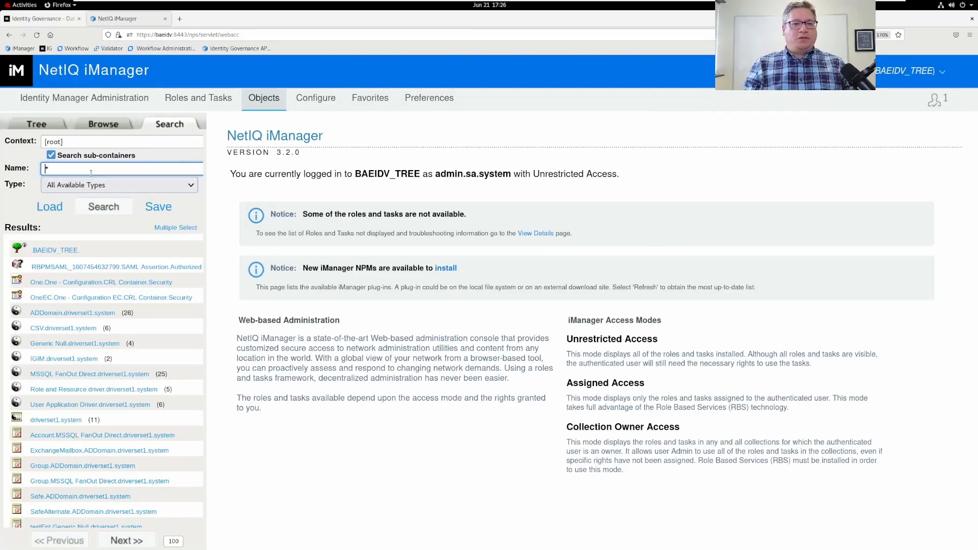
{"action": "key", "text": "Return"}
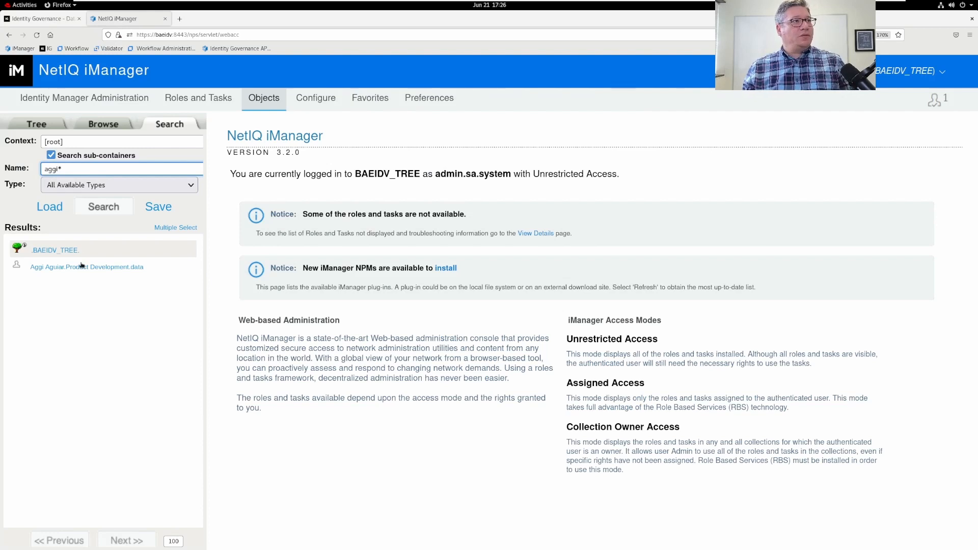
{"action": "left_click", "coordinate": [81, 267]}
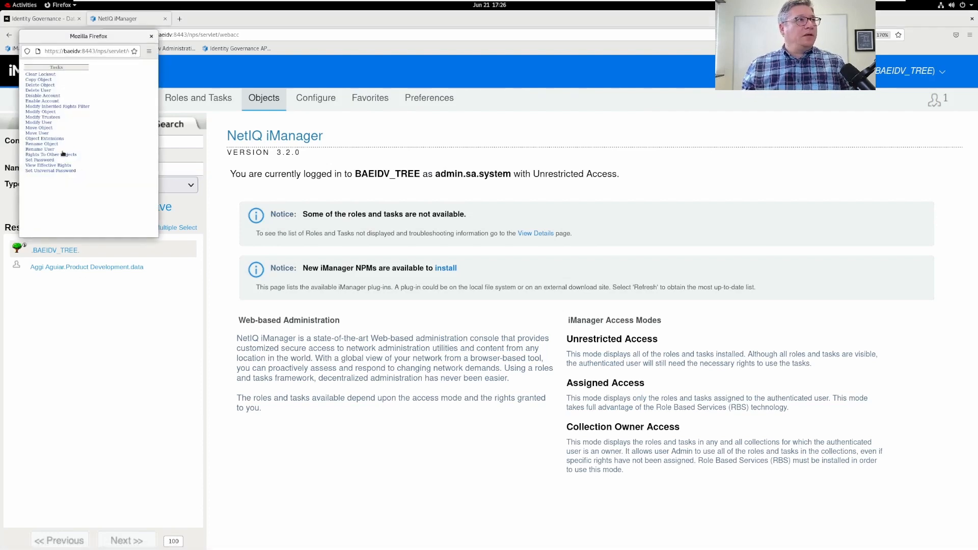
{"action": "left_click", "coordinate": [41, 111]}
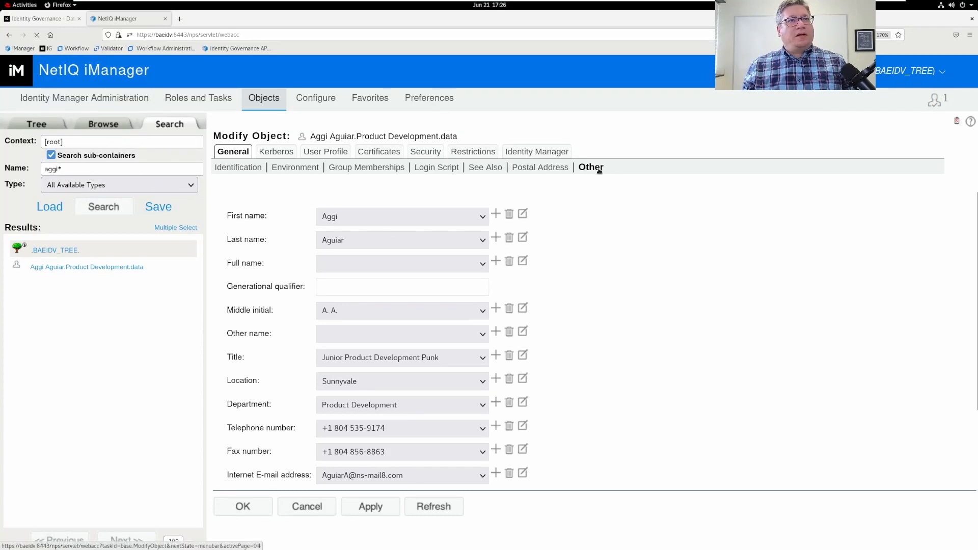
Add the employeeStatus attribute with the value Terminated and apply the change.
{"action": "left_click", "coordinate": [465, 478]}
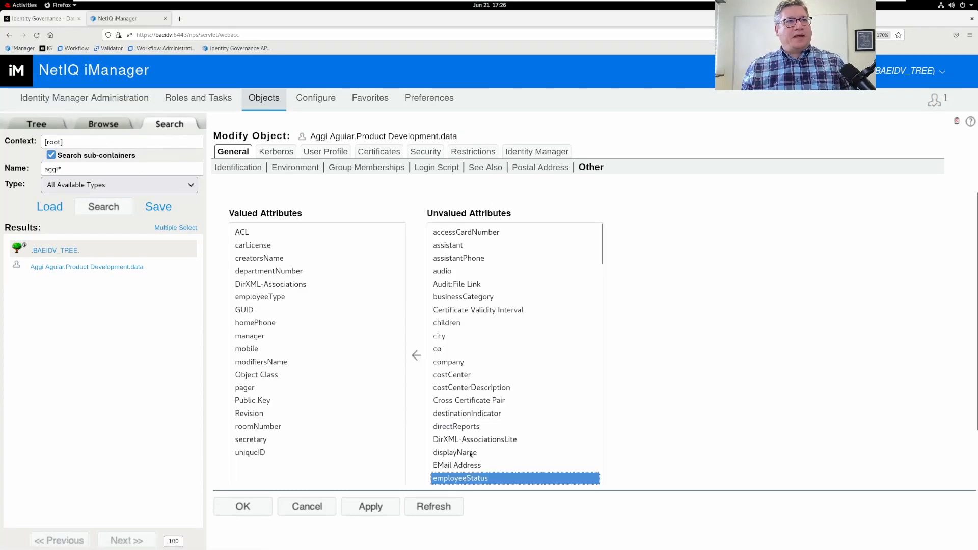
{"action": "left_click", "coordinate": [416, 355]}
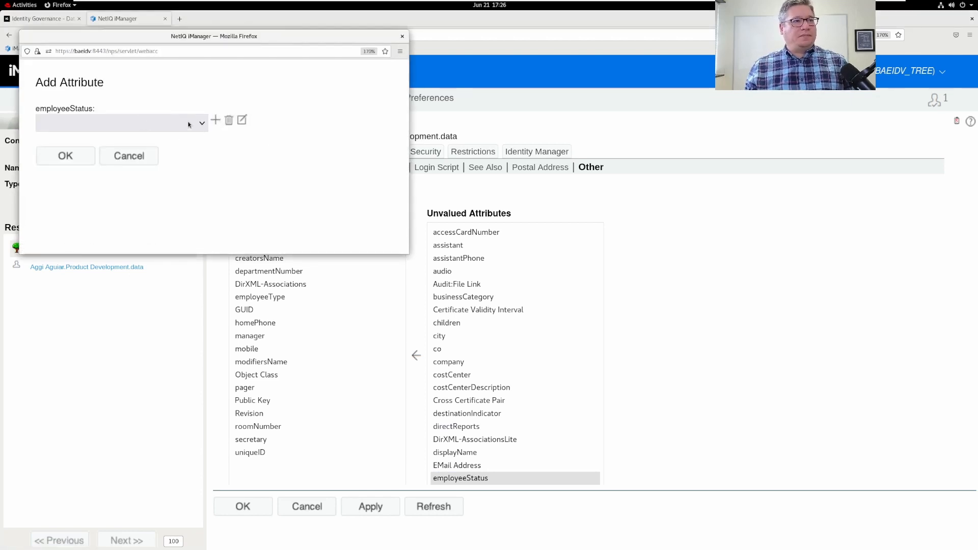
{"action": "key", "text": "alt+Tab"}
{"action": "key", "text": "Escape"}
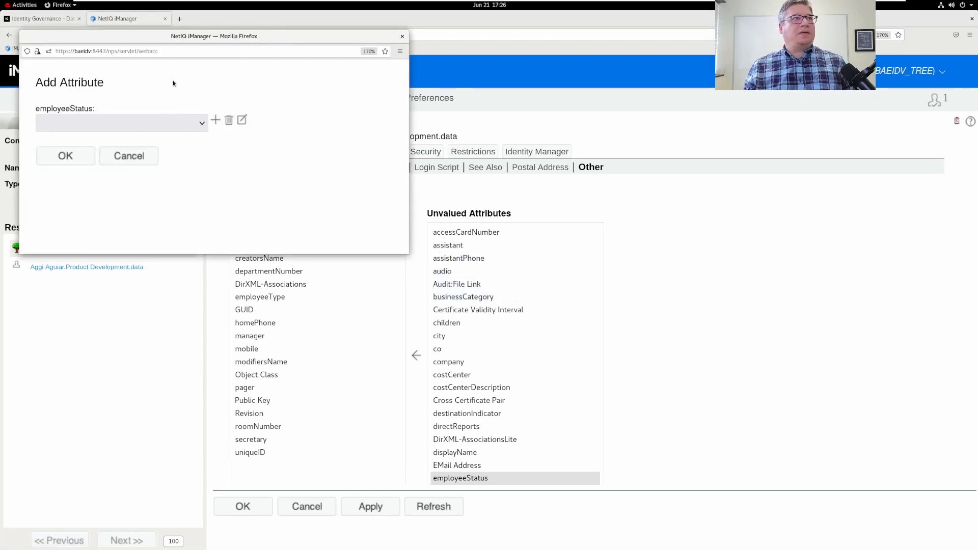
{"action": "left_click", "coordinate": [215, 120]}
{"action": "type", "text": "Terminated"}
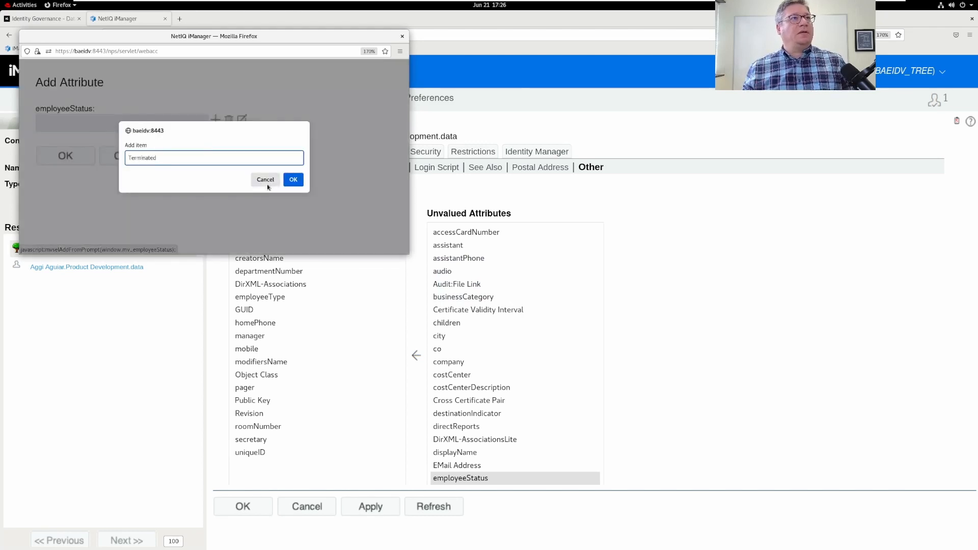
{"action": "left_click", "coordinate": [293, 179]}
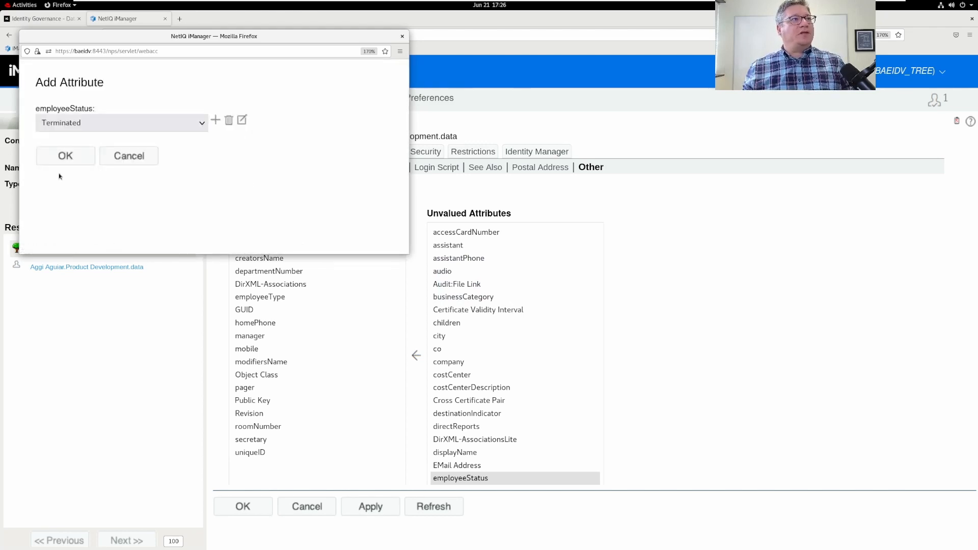
{"action": "left_click", "coordinate": [61, 155]}
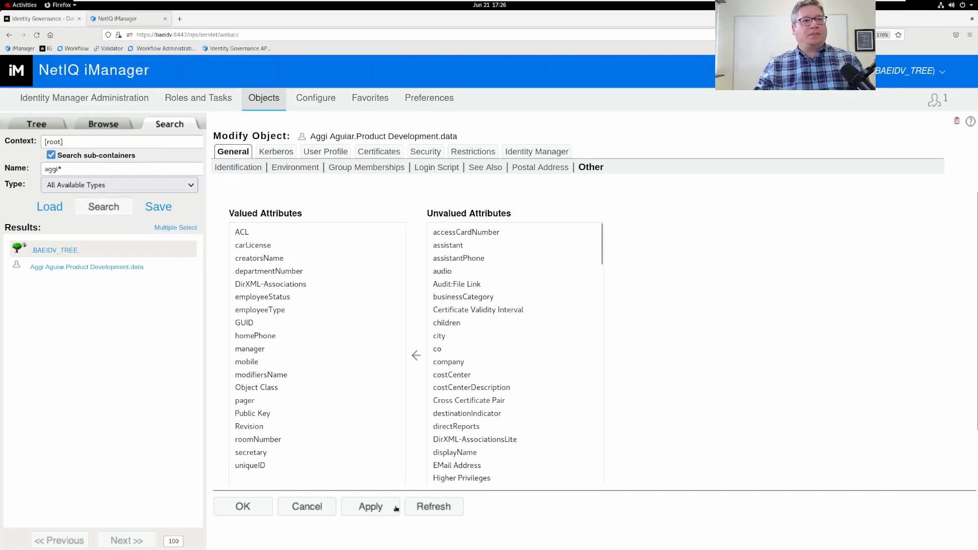
{"action": "left_click", "coordinate": [375, 509]}
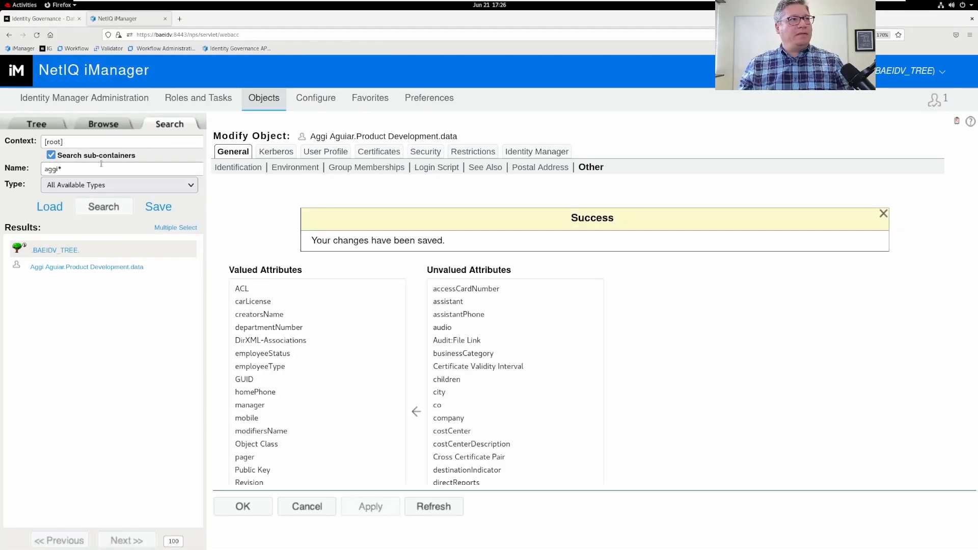
Search for the janitorial user and open its attribute editor.
{"action": "triple_click", "coordinate": [102, 168]}
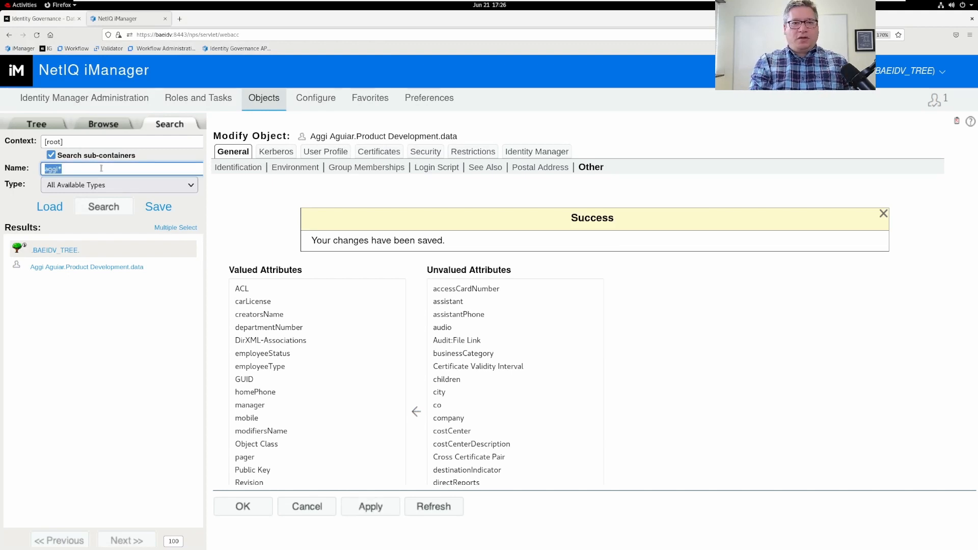
{"action": "type", "text": "Simen*"}
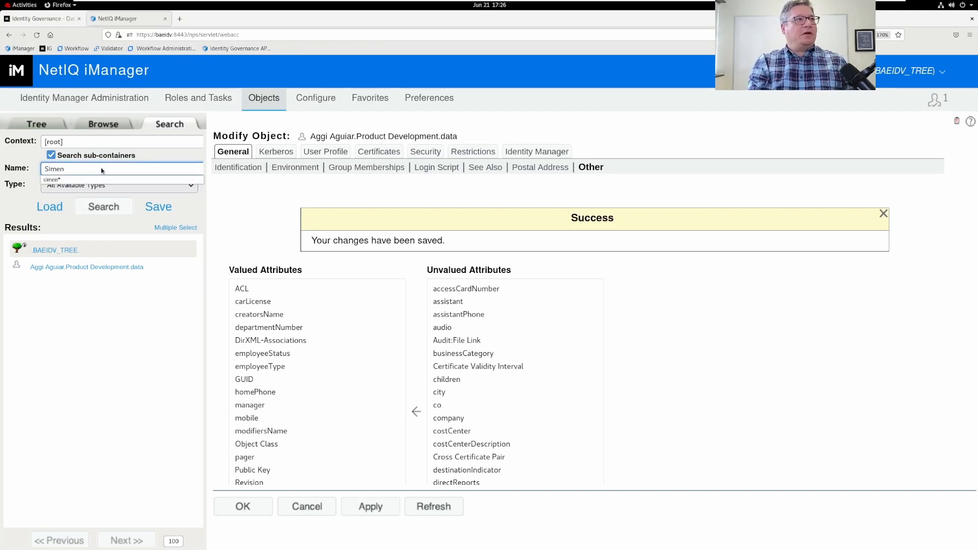
{"action": "key", "text": "Return"}
{"action": "left_click", "coordinate": [97, 269]}
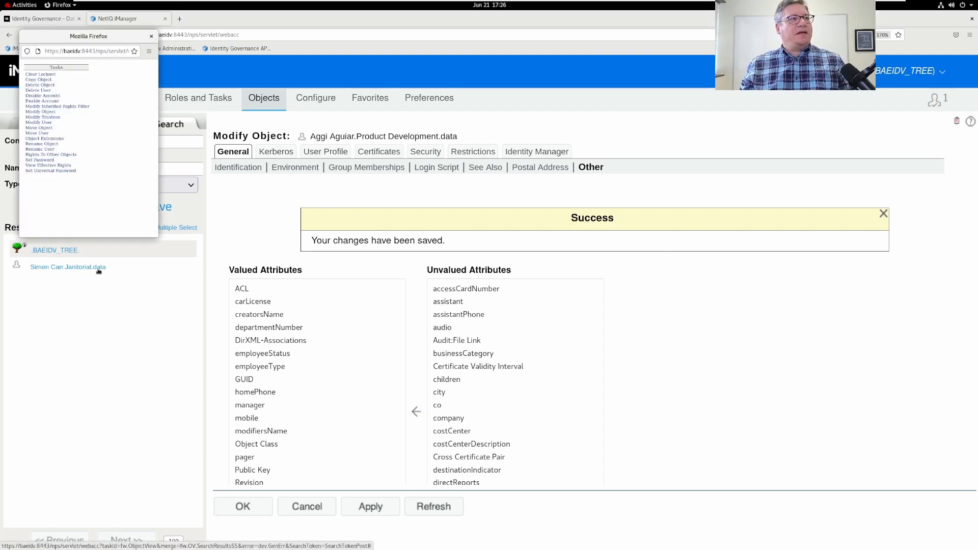
{"action": "left_click", "coordinate": [48, 127]}
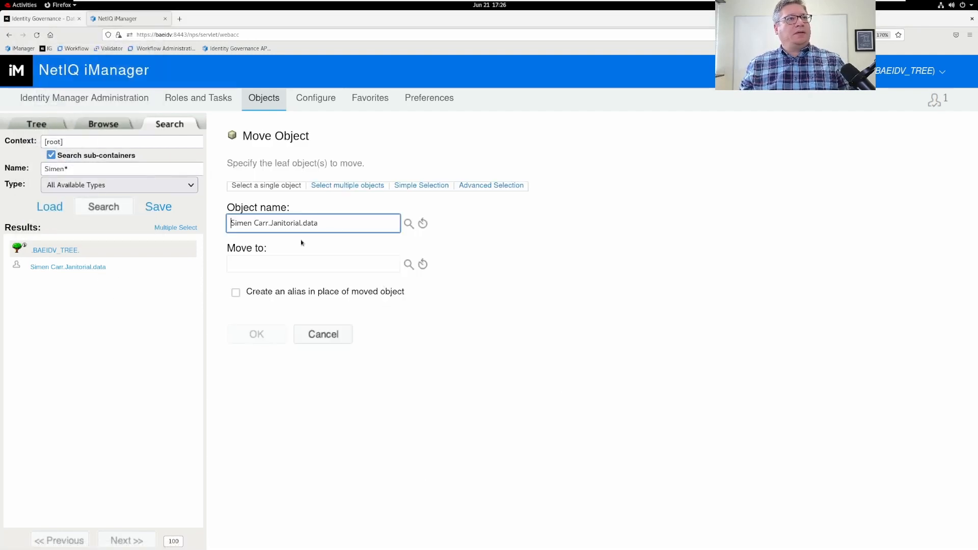
{"action": "left_click", "coordinate": [49, 267]}
{"action": "left_click", "coordinate": [40, 112]}
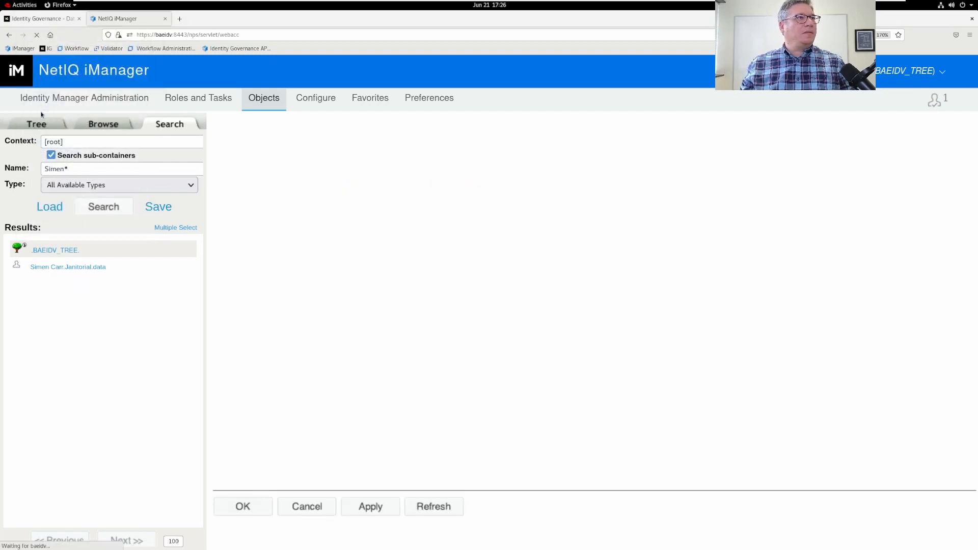
Change the user's Job Title to President, then apply and close the editor.
{"action": "left_click", "coordinate": [331, 153]}
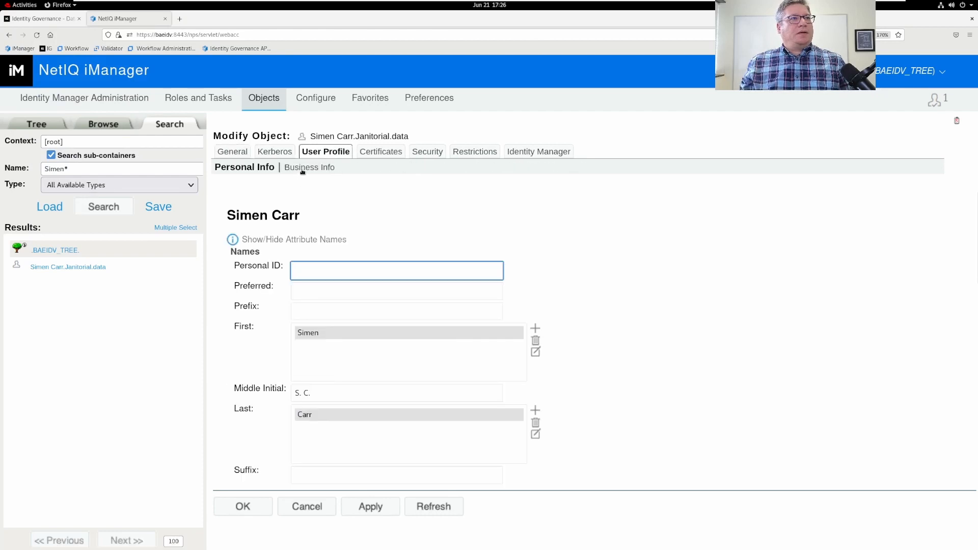
{"action": "left_click", "coordinate": [304, 169]}
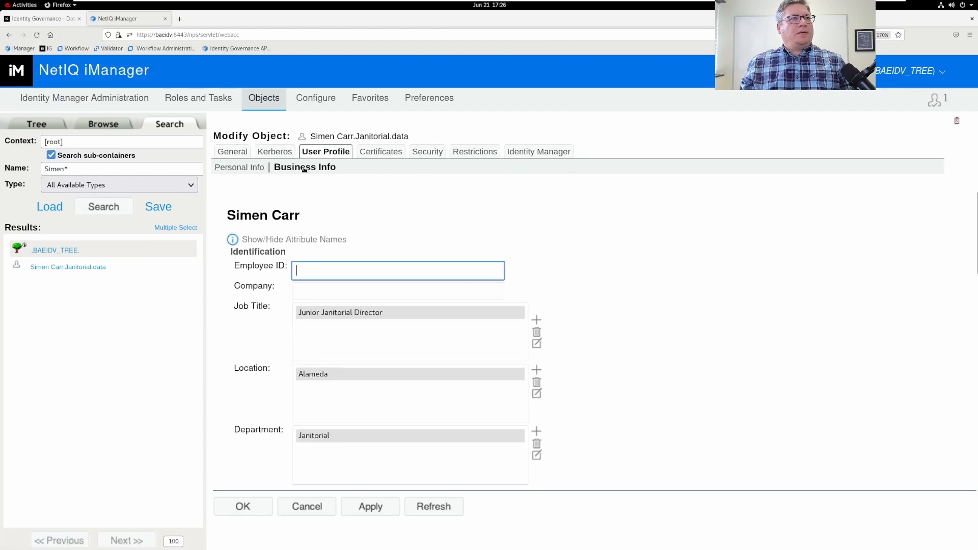
{"action": "left_click", "coordinate": [536, 343]}
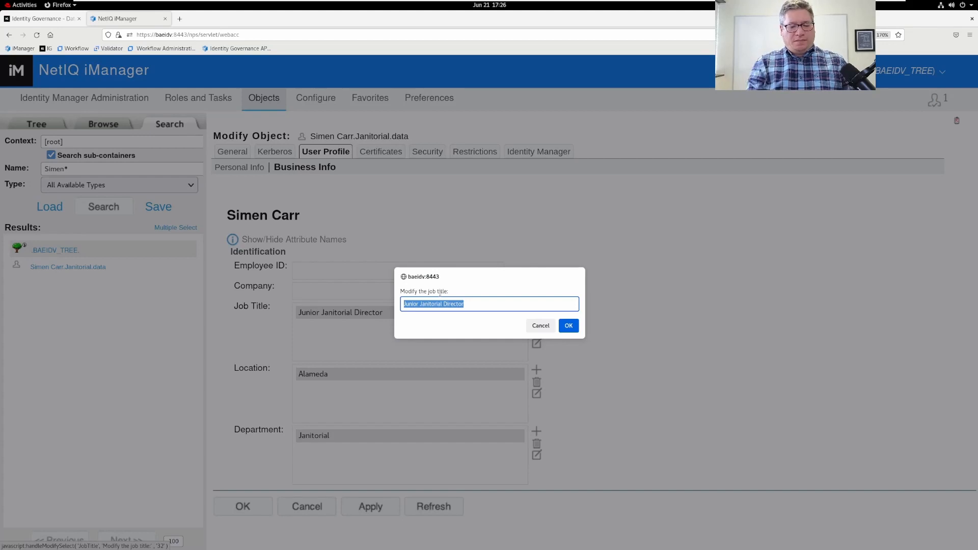
{"action": "type", "text": "President"}
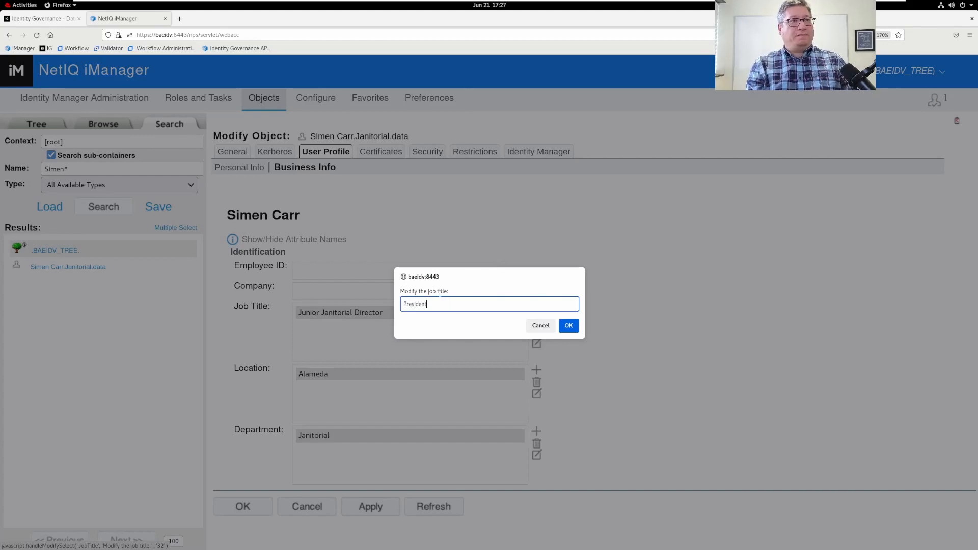
{"action": "key", "text": "Return"}
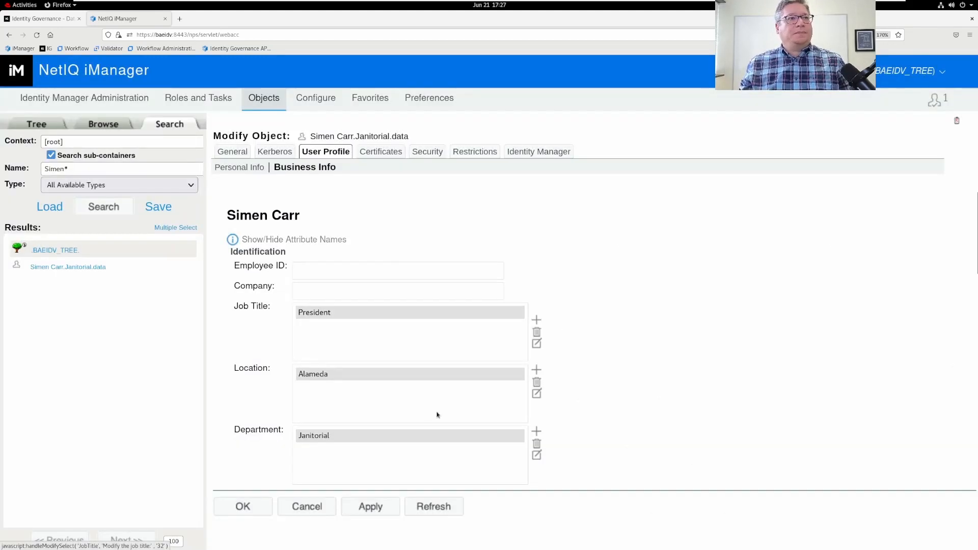
{"action": "left_click", "coordinate": [378, 508]}
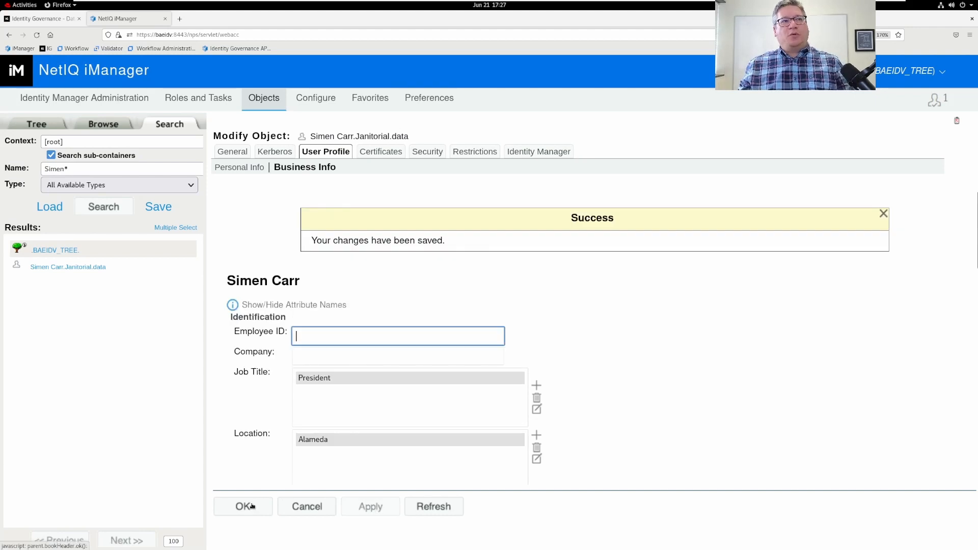
{"action": "left_click", "coordinate": [251, 507]}
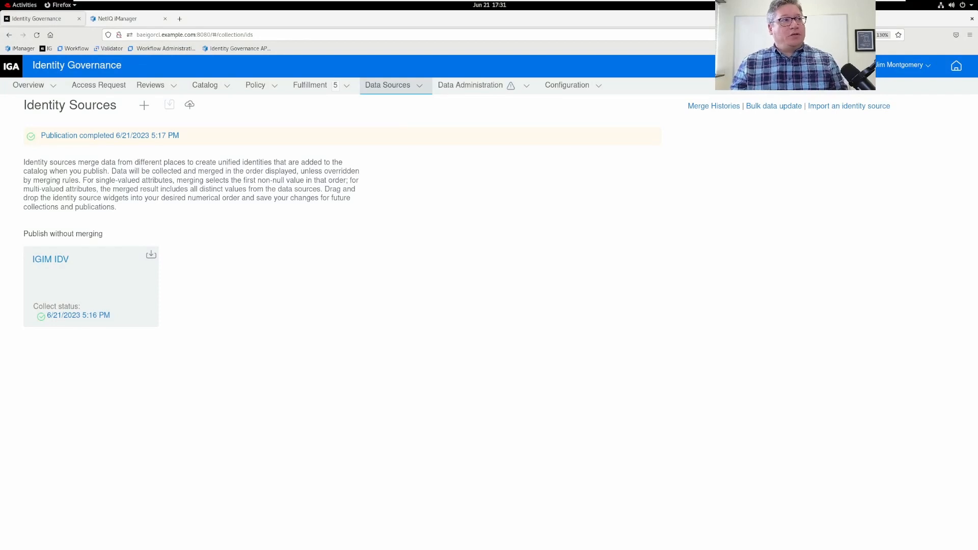
Open the IGIM IDV collector's Identity Change Event Productions and view the termination event data.
{"action": "left_click", "coordinate": [58, 260]}
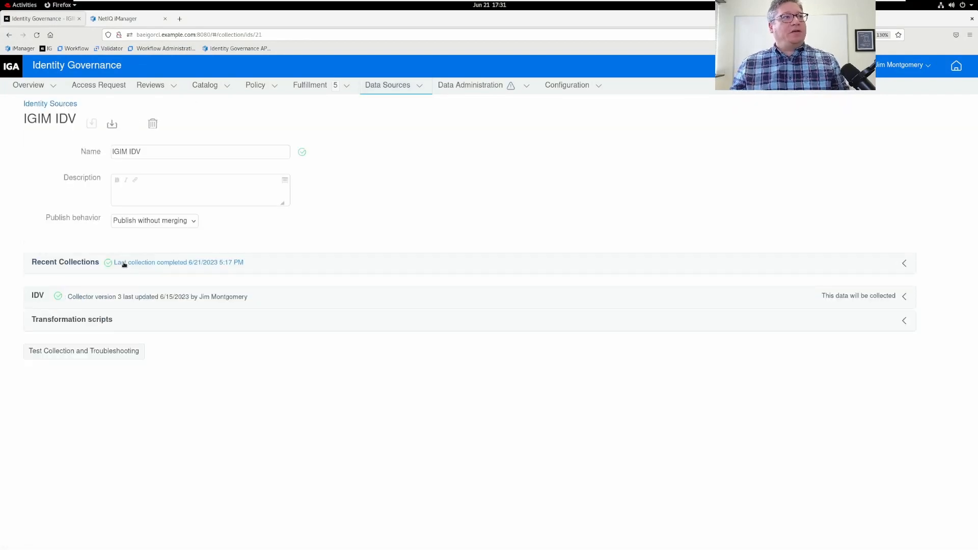
{"action": "left_click", "coordinate": [130, 300]}
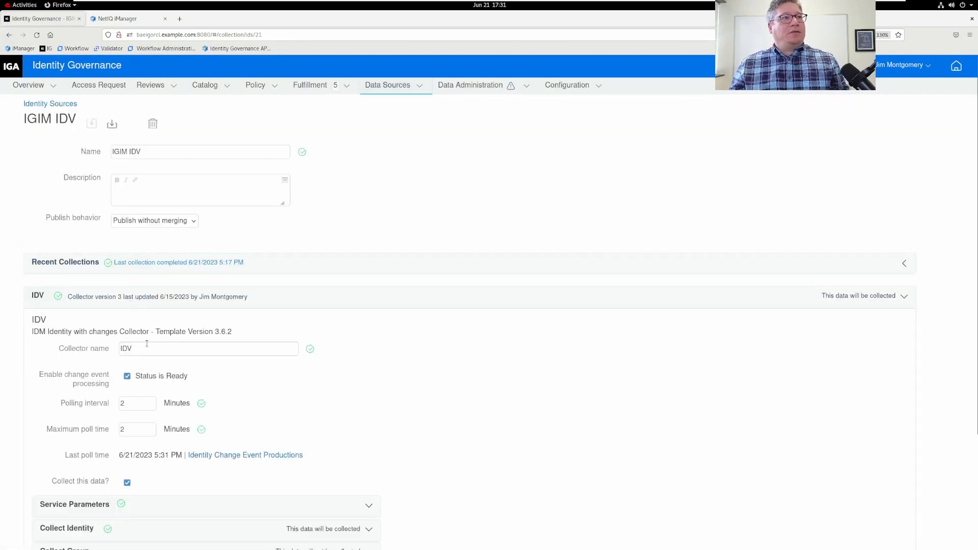
{"action": "left_click", "coordinate": [254, 456]}
{"action": "left_click", "coordinate": [467, 292]}
{"action": "left_click", "coordinate": [458, 309]}
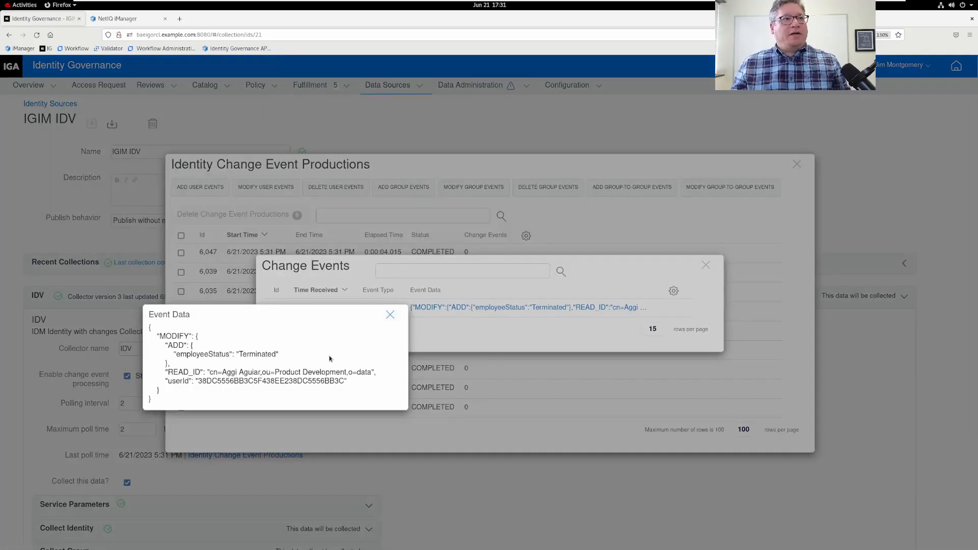
{"action": "left_click", "coordinate": [390, 314]}
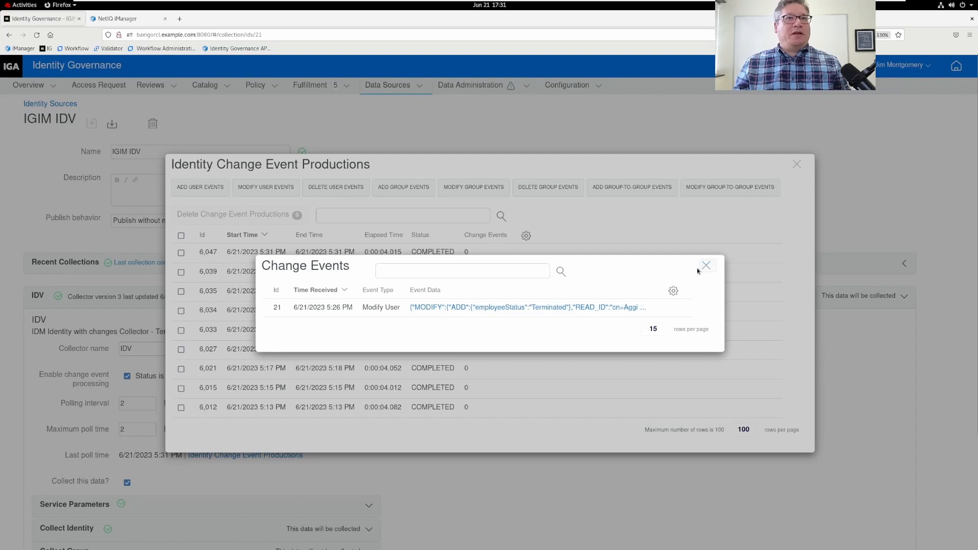
{"action": "left_click", "coordinate": [703, 268]}
View the President job-title change event in run 6,039, then close the dialogs.
{"action": "left_click", "coordinate": [467, 272]}
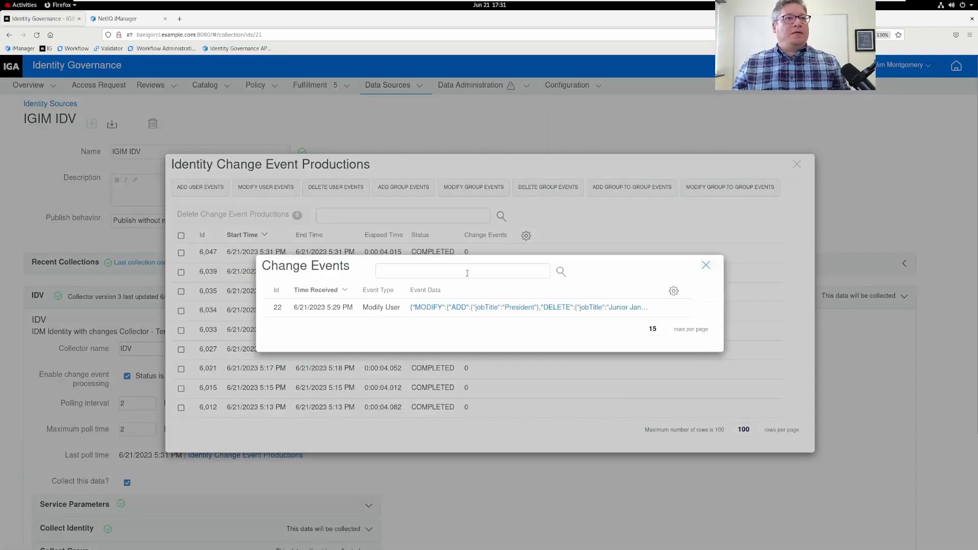
{"action": "left_click", "coordinate": [705, 266]}
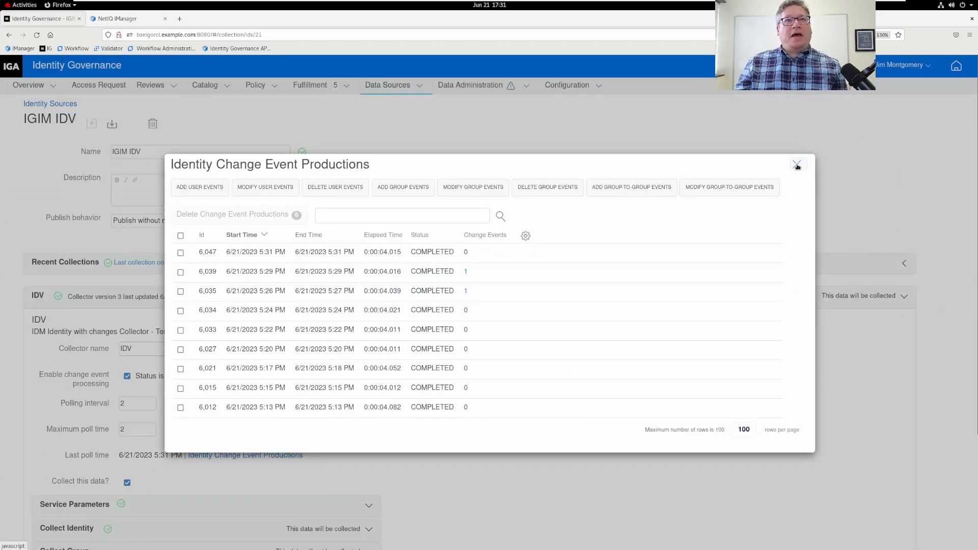
{"action": "left_click", "coordinate": [798, 165]}
Review the Policies and Controls table to see which data policies triggered reviews.
{"action": "left_click", "coordinate": [450, 87]}
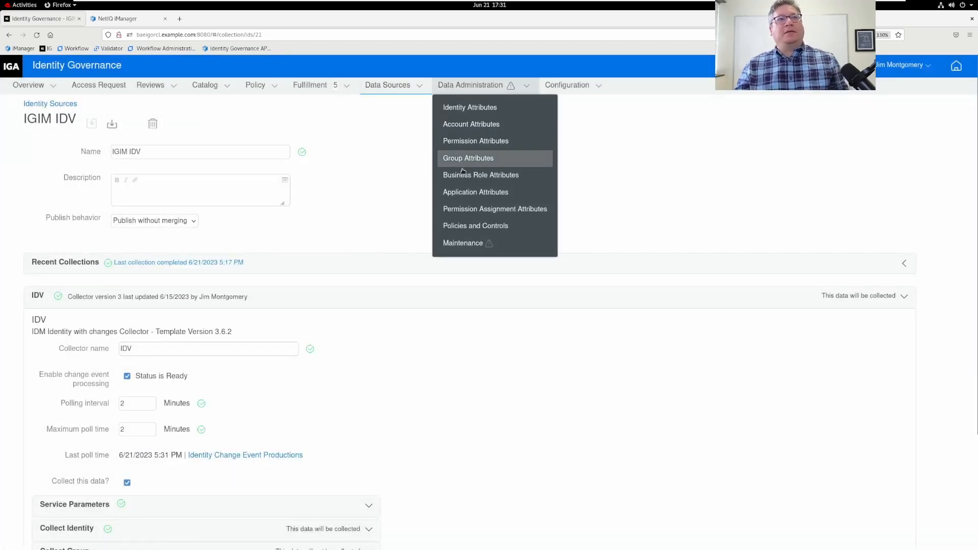
{"action": "left_click", "coordinate": [463, 225]}
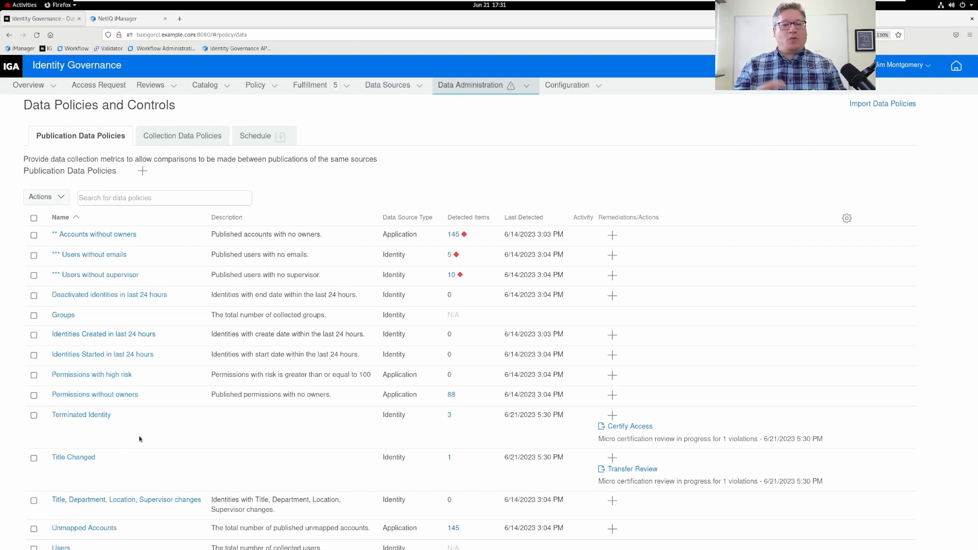
{"action": "scroll", "coordinate": [137, 439], "scroll_direction": "down", "scroll_amount": 2}
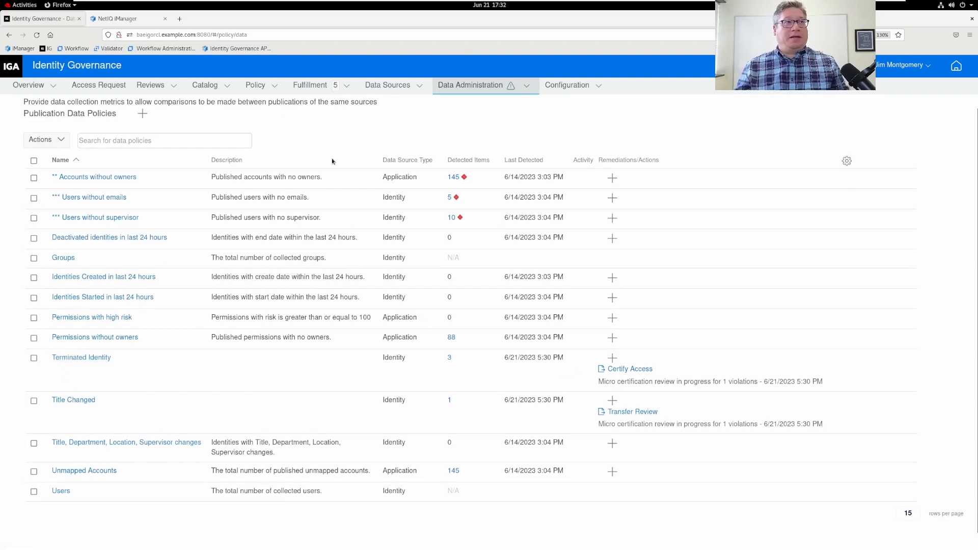
Check Review Definitions, then open the active Reviews list showing Terminate User and Transfer user.
{"action": "left_click", "coordinate": [158, 85]}
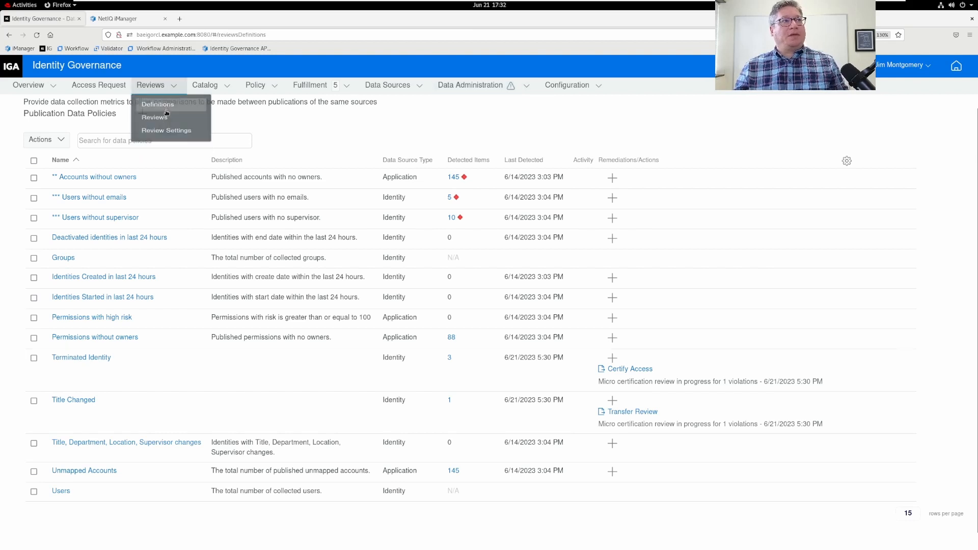
{"action": "left_click", "coordinate": [155, 105]}
{"action": "left_click", "coordinate": [158, 85]}
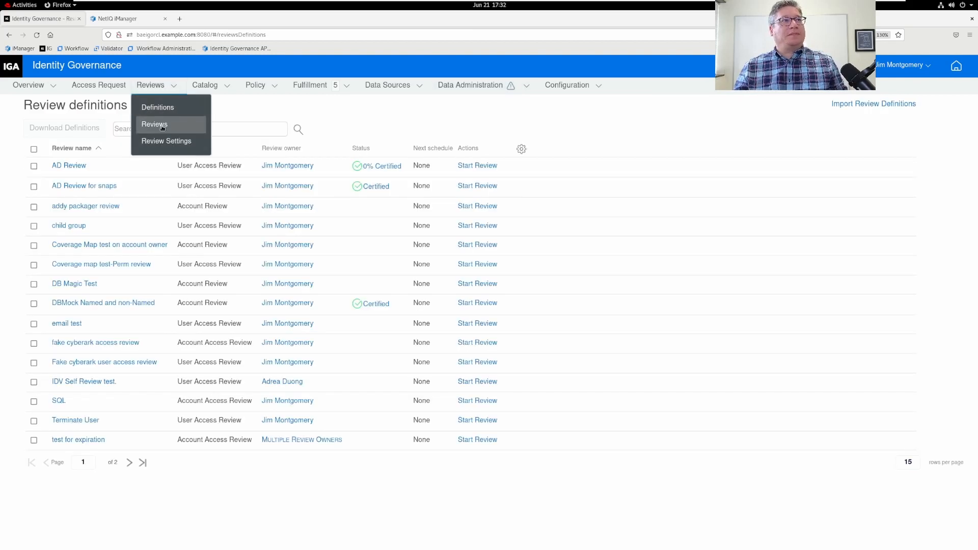
{"action": "left_click", "coordinate": [155, 122]}
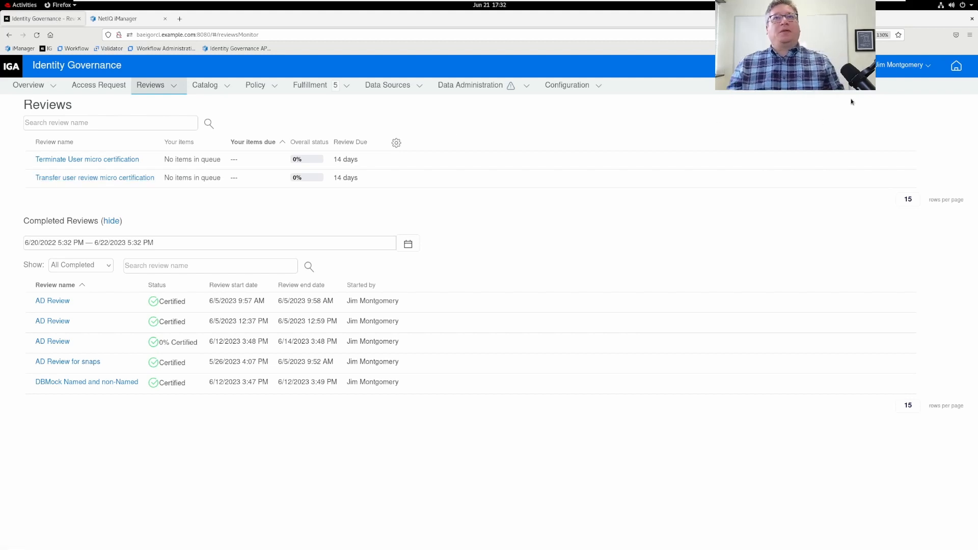
{"action": "left_click", "coordinate": [932, 65]}
Sign out, log in with the manager's username and password, and open the Reviews list.
{"action": "left_click", "coordinate": [895, 86]}
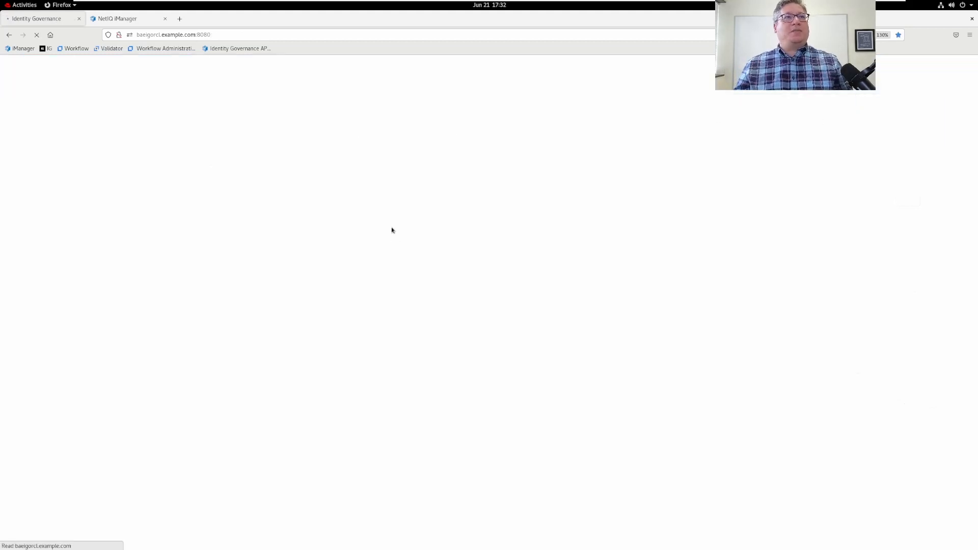
{"action": "type", "text": "mmanager"}
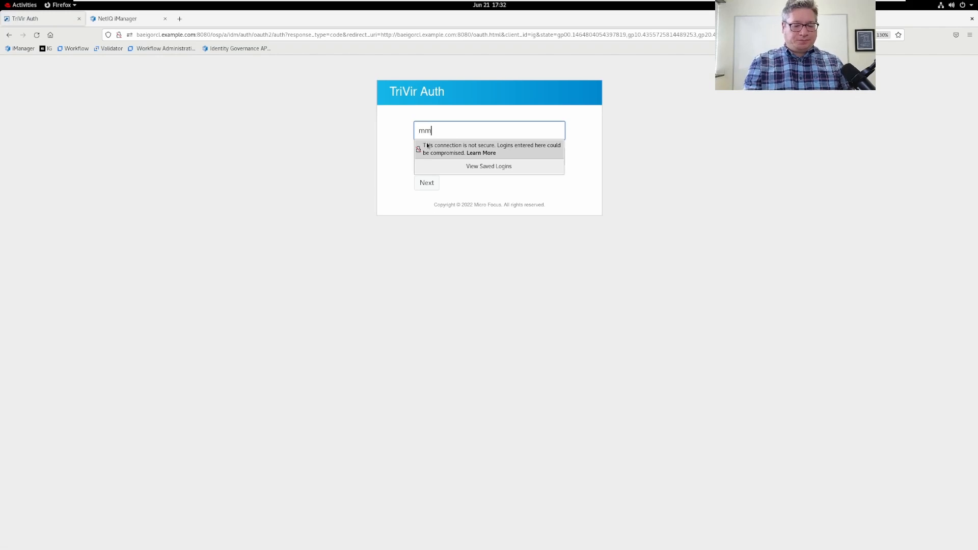
{"action": "key", "text": "Return"}
{"action": "type", "text": "password"}
{"action": "key", "text": "Return"}
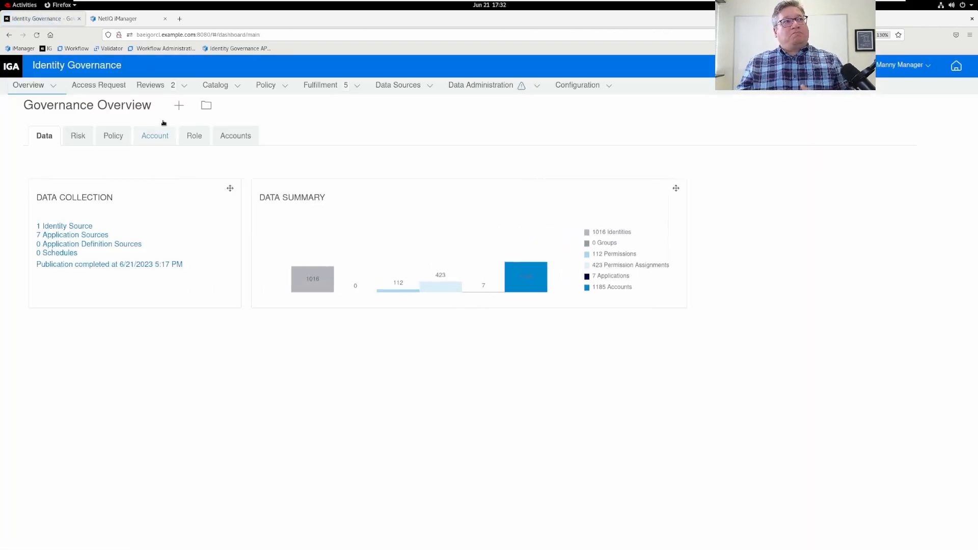
{"action": "left_click", "coordinate": [158, 86]}
{"action": "left_click", "coordinate": [154, 124]}
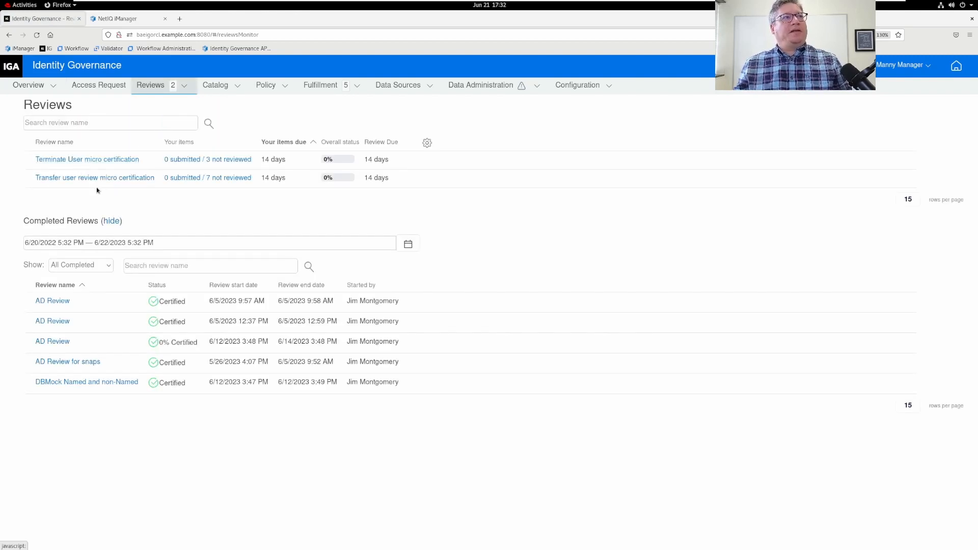
Hide Completed Reviews and add an Application column to Terminate User items, then open the Transfer user items.
{"action": "left_click", "coordinate": [110, 221]}
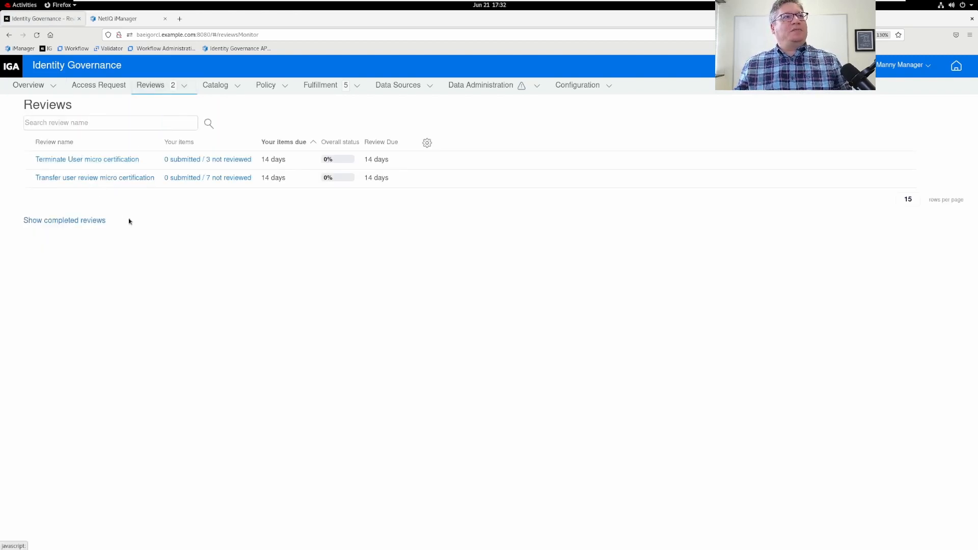
{"action": "left_click", "coordinate": [218, 161]}
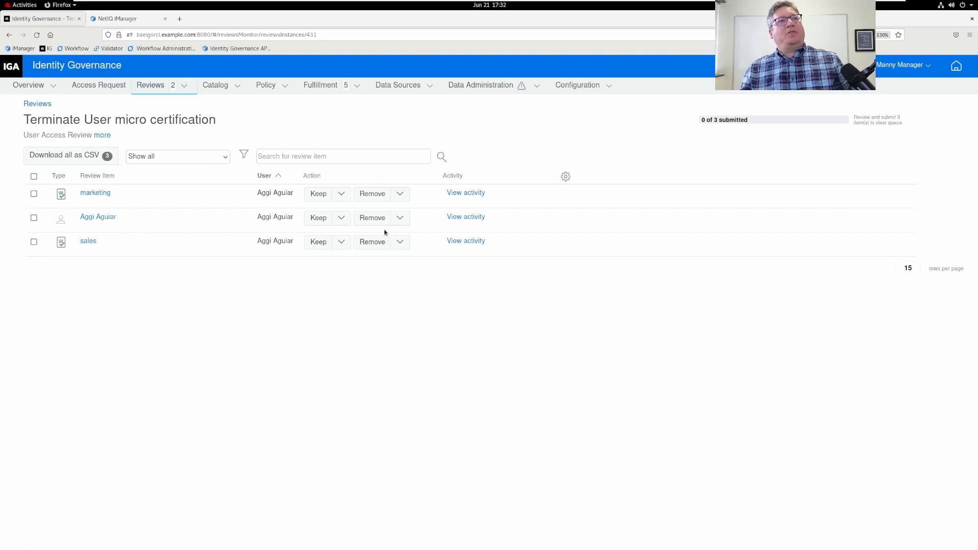
{"action": "left_click", "coordinate": [566, 176]}
{"action": "left_click", "coordinate": [70, 327]}
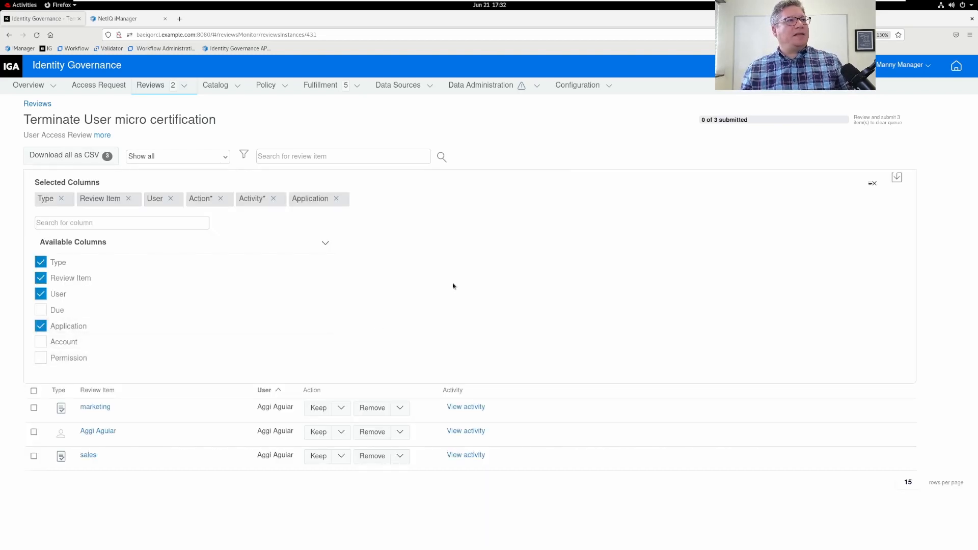
{"action": "left_click", "coordinate": [897, 179]}
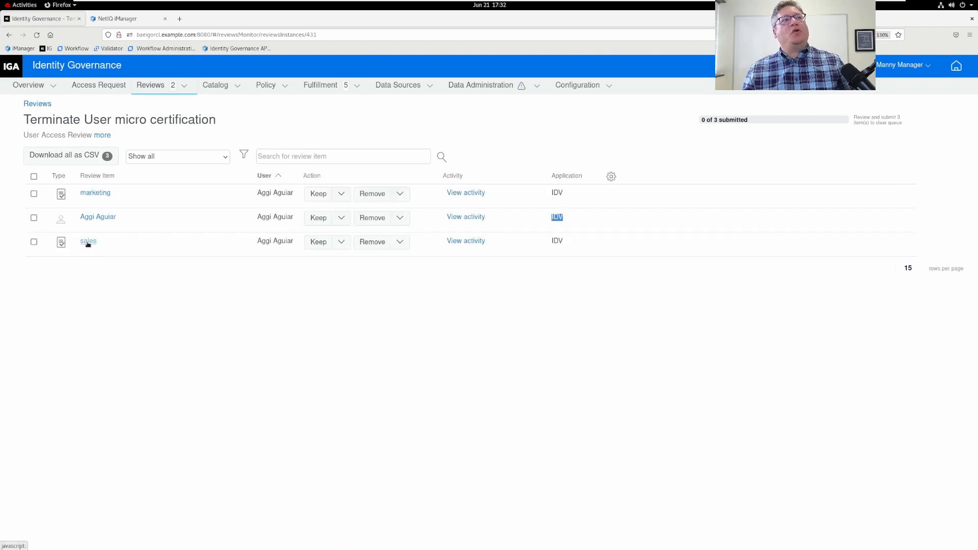
{"action": "left_click", "coordinate": [100, 193]}
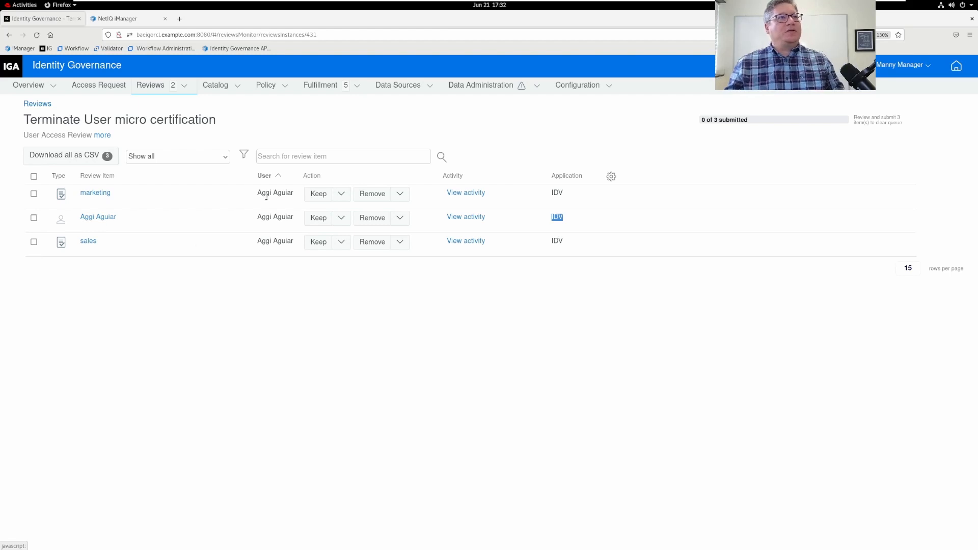
{"action": "left_click", "coordinate": [38, 104]}
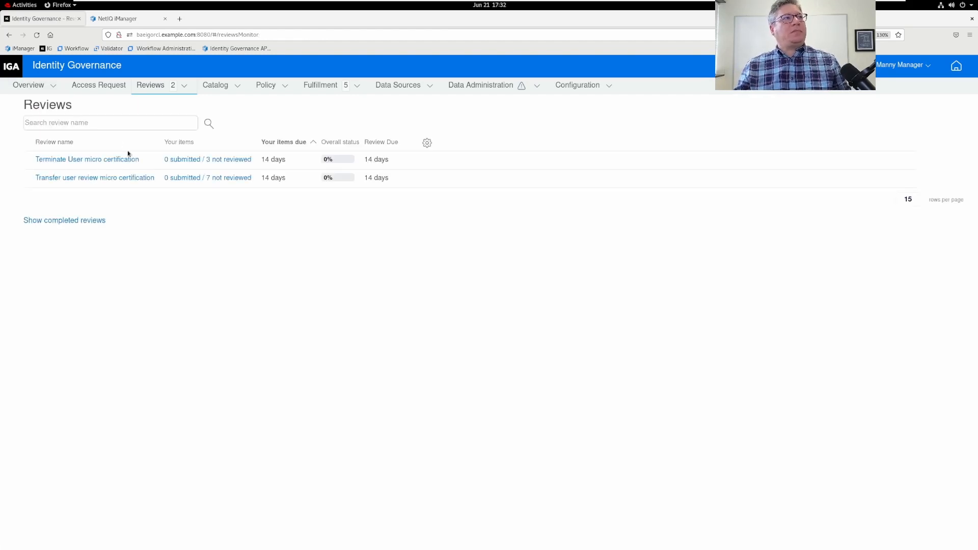
{"action": "left_click", "coordinate": [207, 178]}
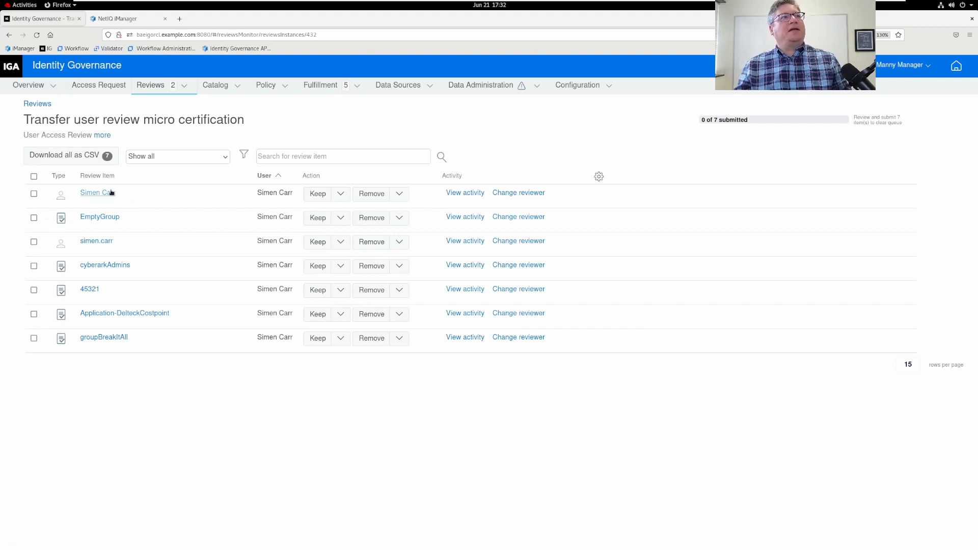